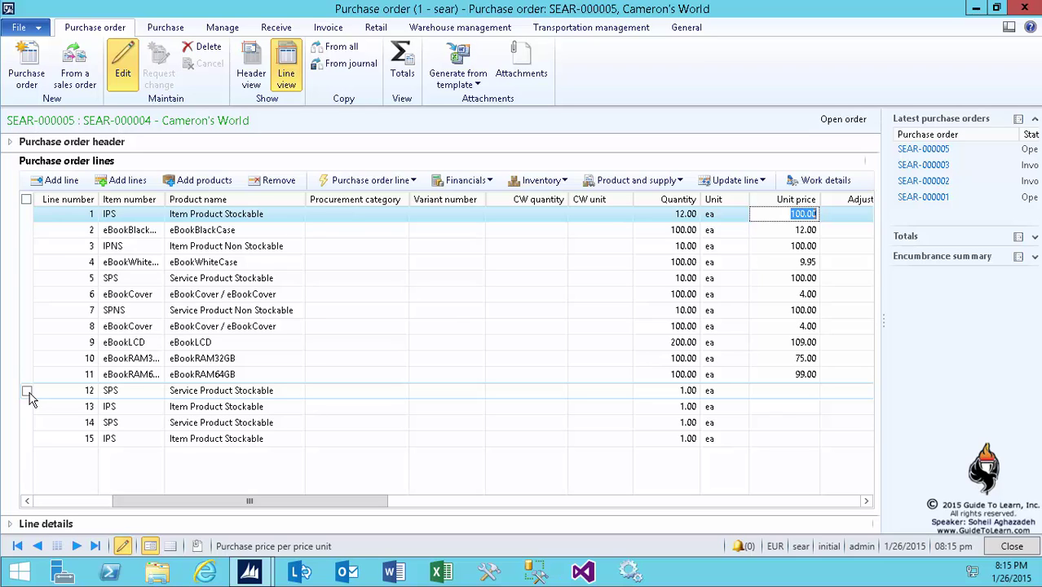
Step: Delete lines 12, 13, 14 and 15 from purchase order SEAR-000005
{"action": "left_click", "coordinate": [27, 391]}
{"action": "left_click", "coordinate": [27, 406]}
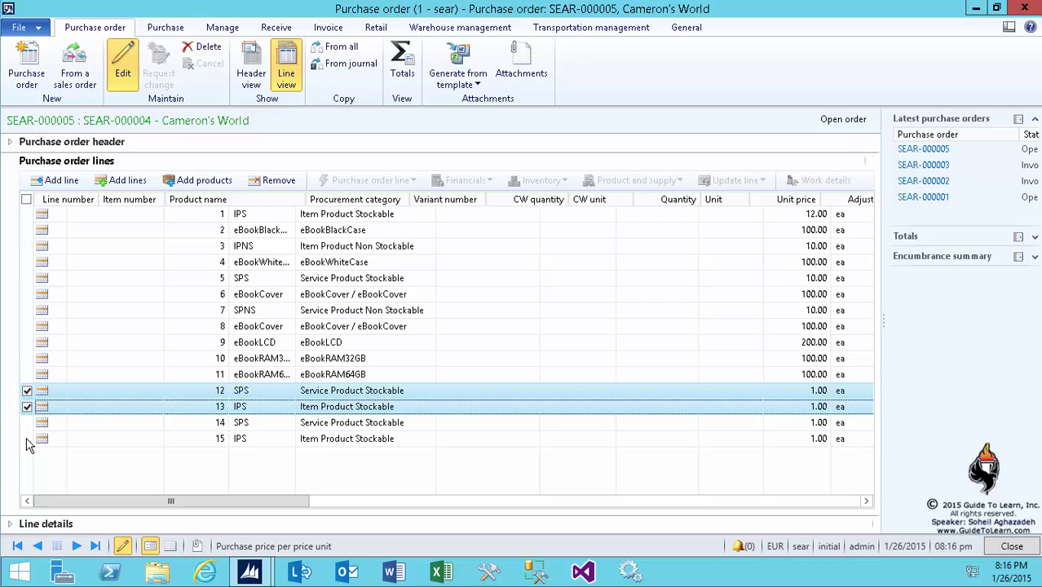
{"action": "left_click", "coordinate": [27, 439], "text": "shift"}
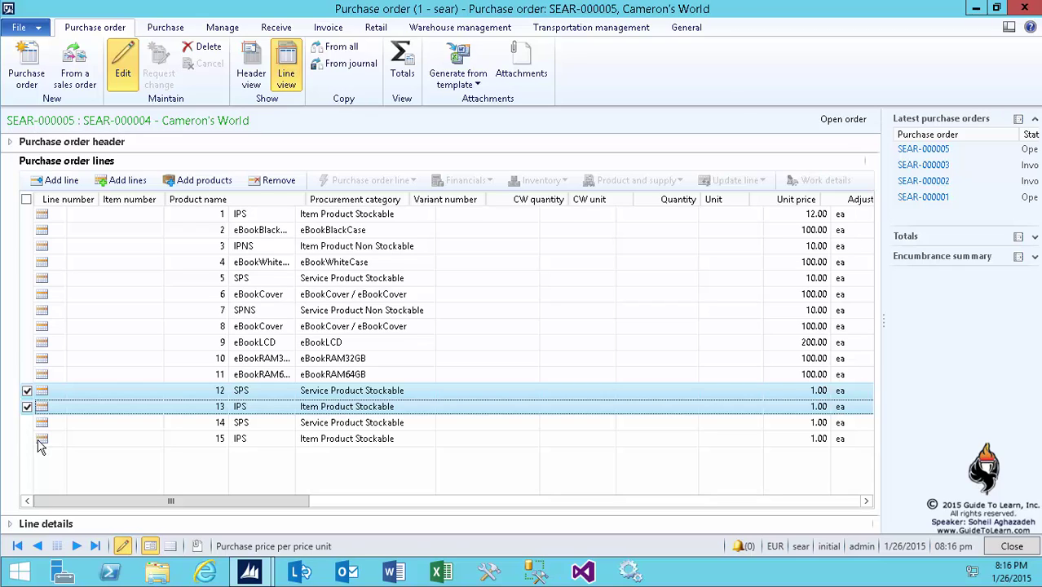
{"action": "left_click", "coordinate": [284, 184]}
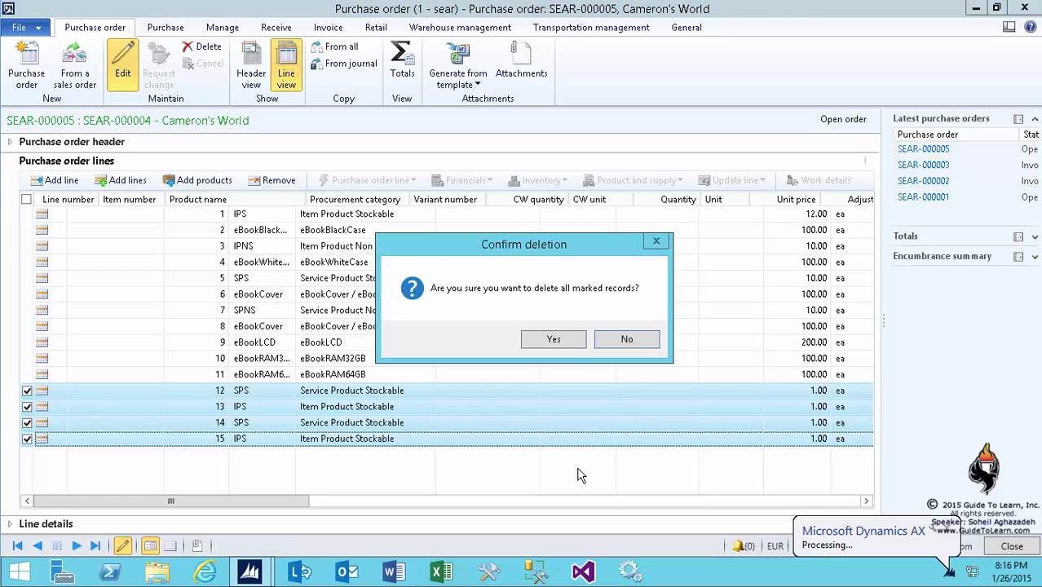
{"action": "left_click", "coordinate": [564, 345]}
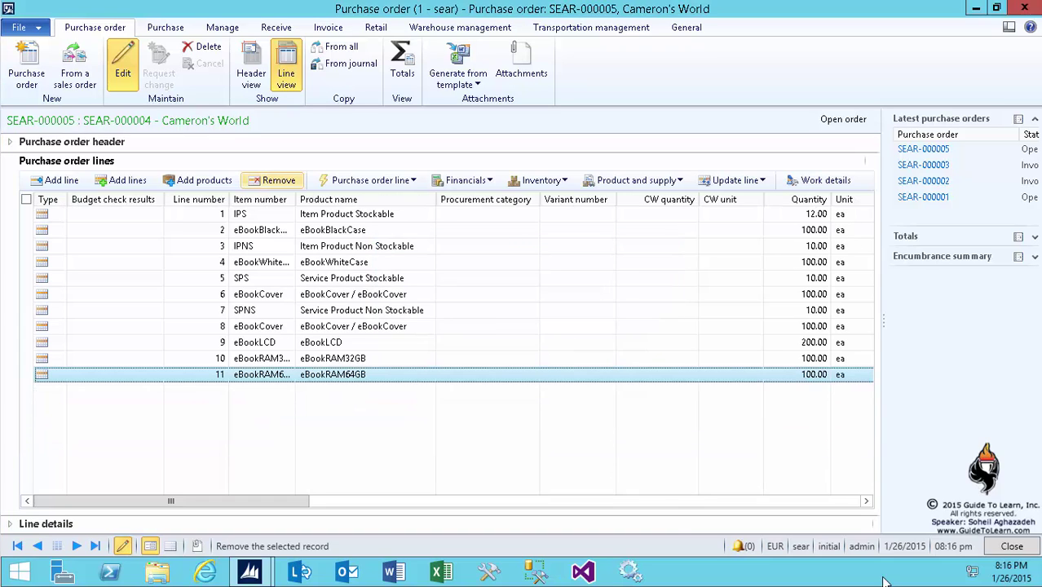
Step: Add and save a 10 percent Seahorse Prepayment in the Prepayments category
{"action": "left_click", "coordinate": [164, 27]}
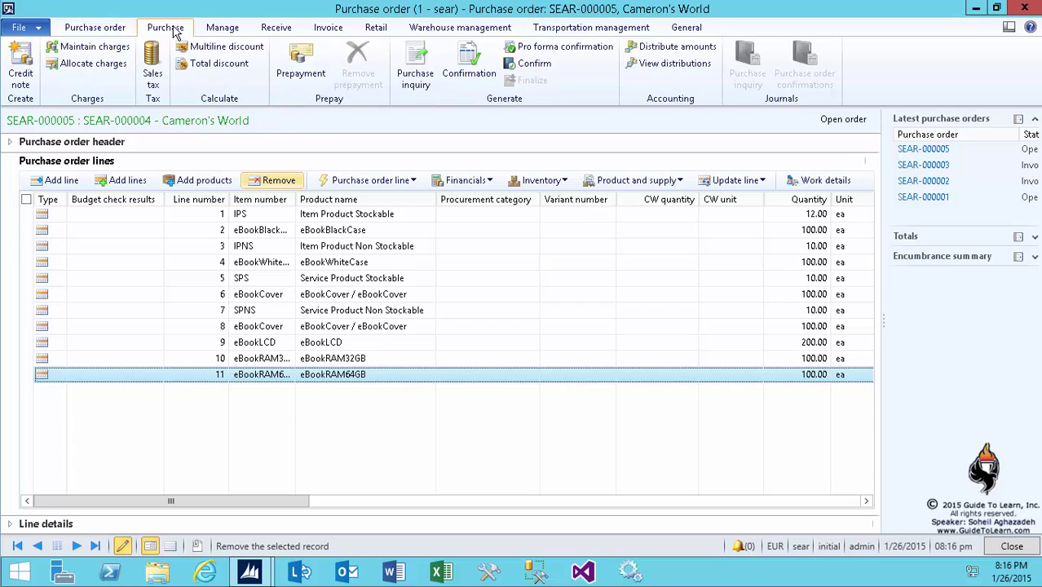
{"action": "left_click", "coordinate": [301, 72]}
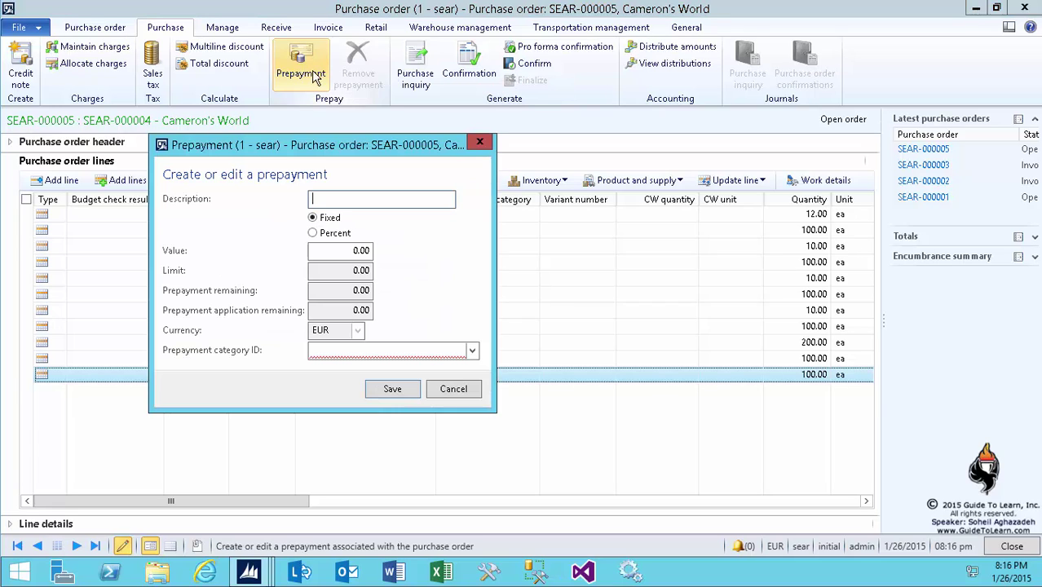
{"action": "left_click", "coordinate": [352, 199]}
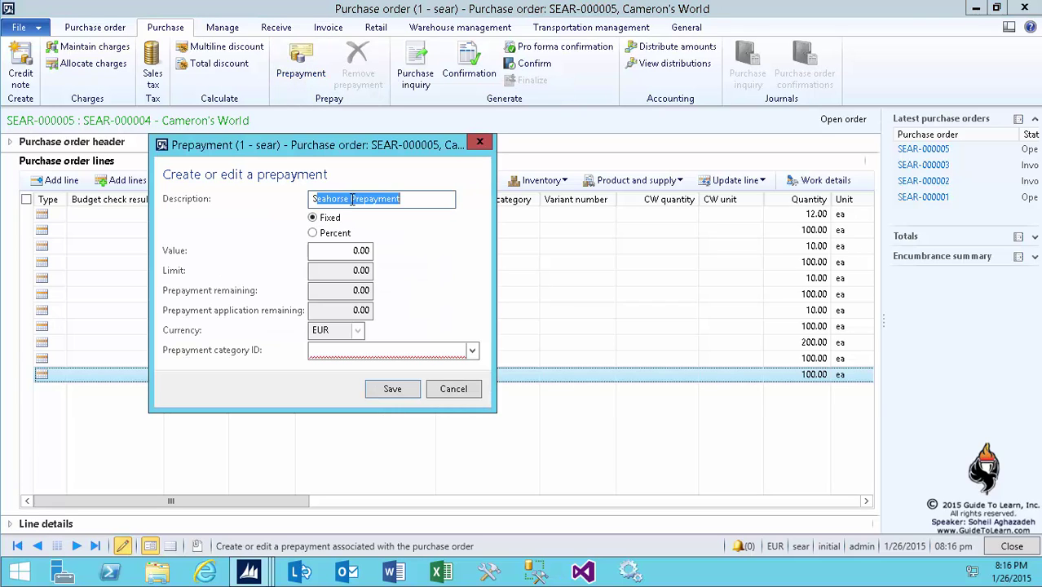
{"action": "left_click", "coordinate": [318, 235]}
{"action": "left_click", "coordinate": [330, 245]}
{"action": "type", "text": "10"}
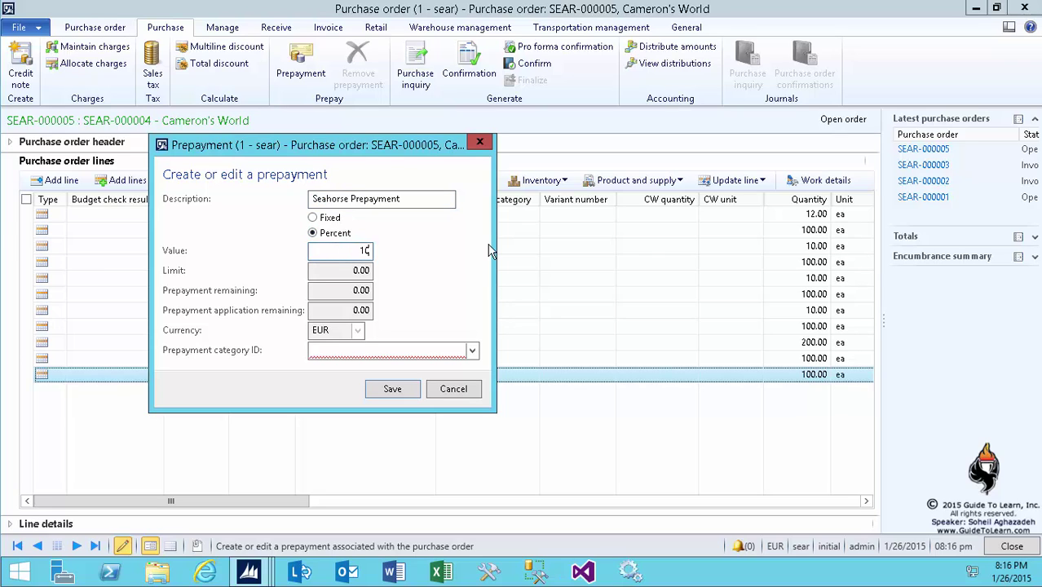
{"action": "left_click", "coordinate": [472, 351]}
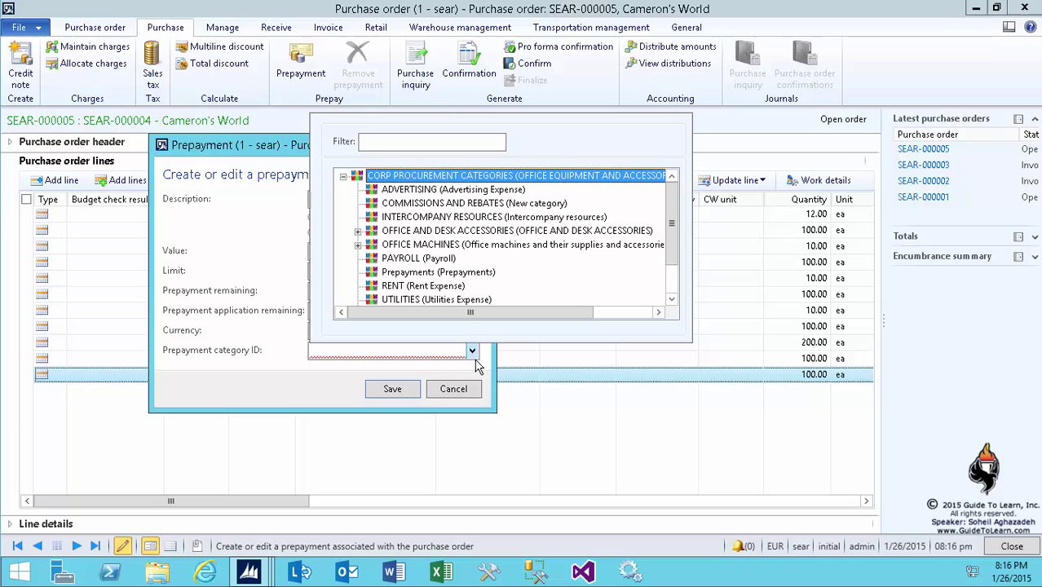
{"action": "left_click", "coordinate": [451, 279]}
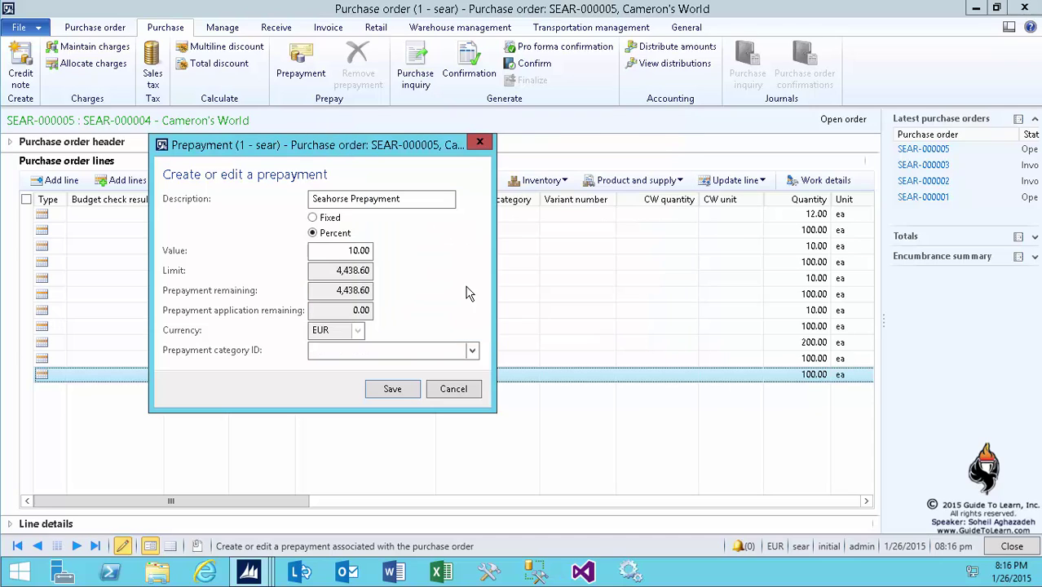
{"action": "left_click", "coordinate": [394, 389]}
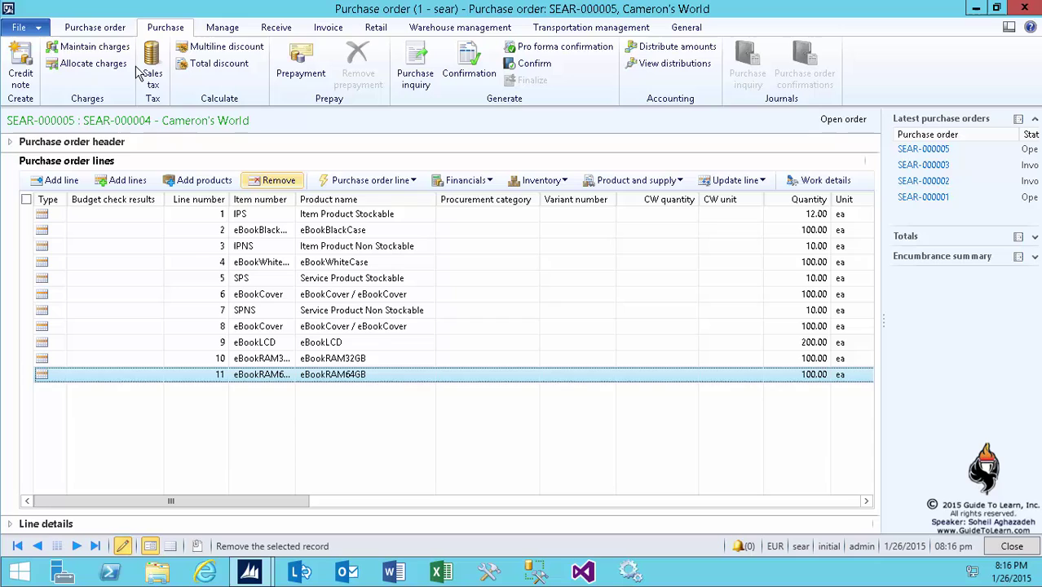
Step: Refresh and confirm purchase order SEAR-000005, then bring up its invoicing actions
{"action": "left_click", "coordinate": [38, 30]}
{"action": "left_click", "coordinate": [52, 217]}
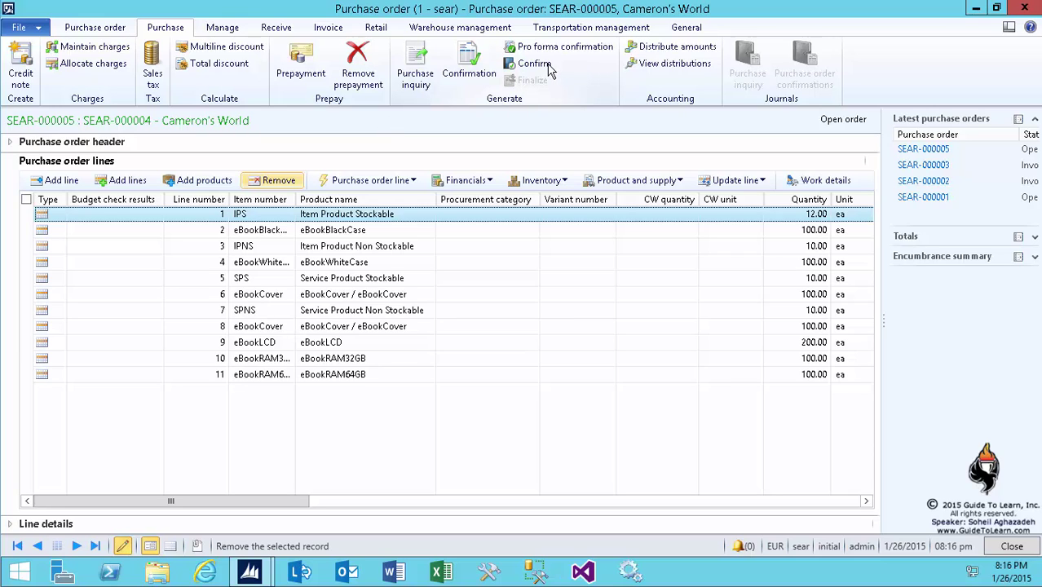
{"action": "left_click", "coordinate": [534, 63]}
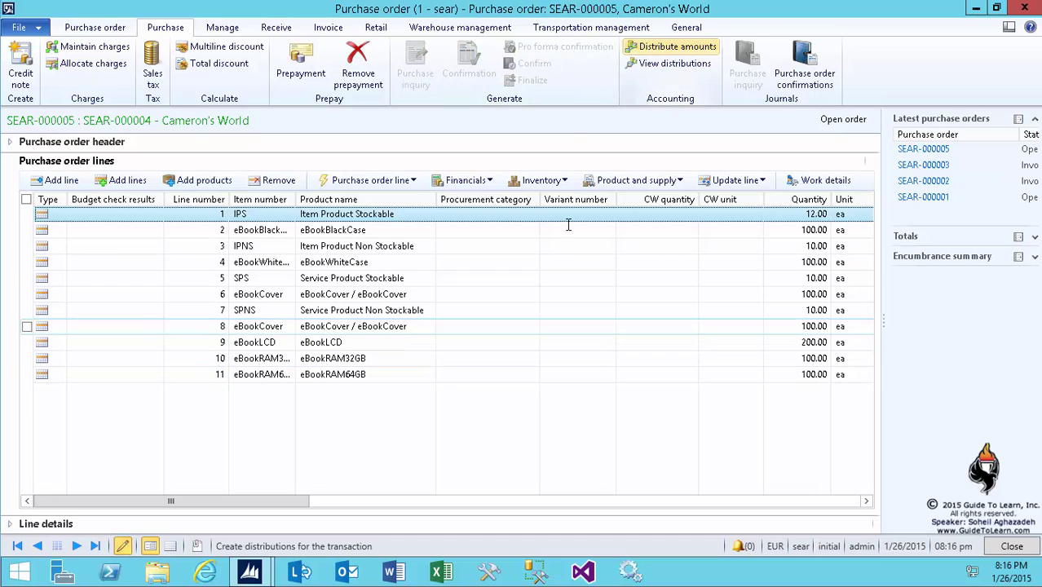
{"action": "left_click", "coordinate": [331, 28]}
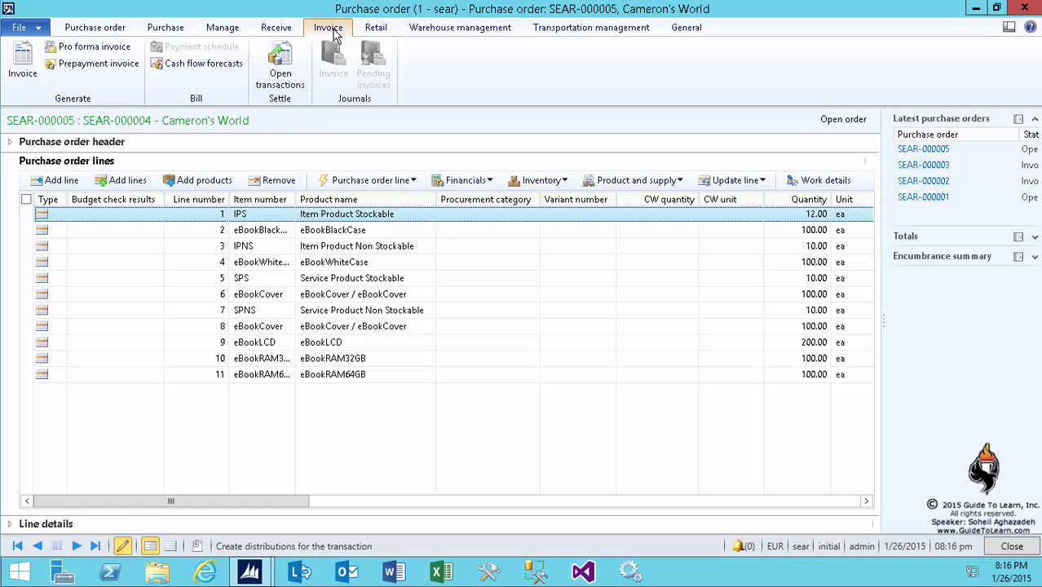
{"action": "left_click", "coordinate": [105, 65]}
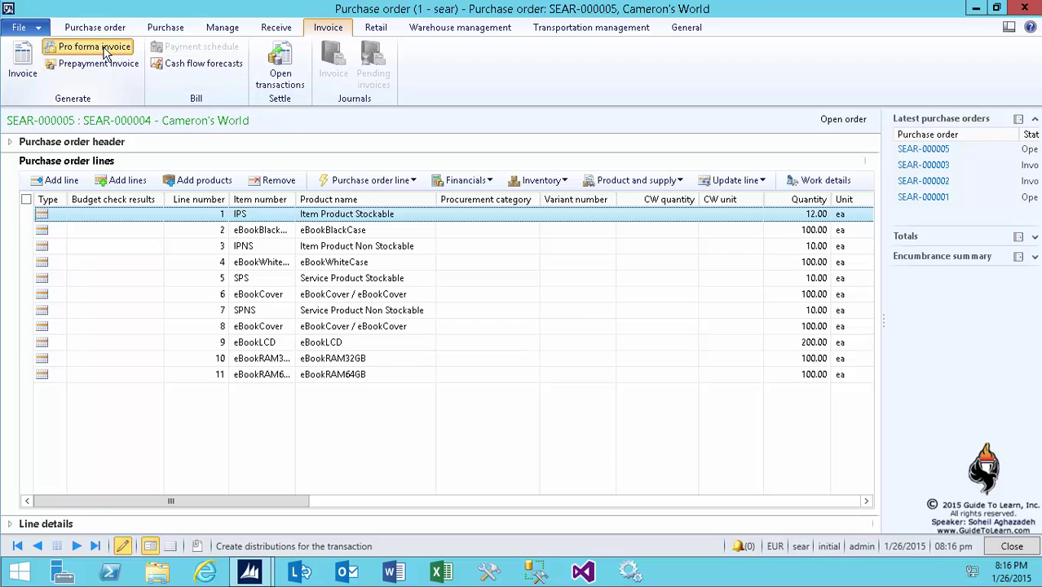
Step: Create pro forma invoice Preforma1 using Ordered quantity as the default quantity and save it
{"action": "left_click", "coordinate": [104, 53]}
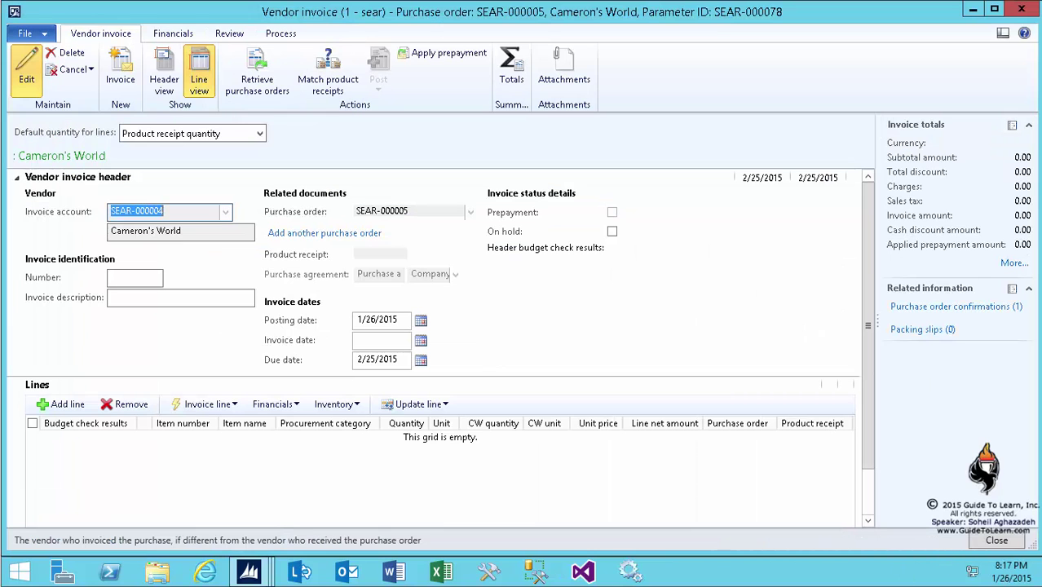
{"action": "left_click", "coordinate": [995, 10]}
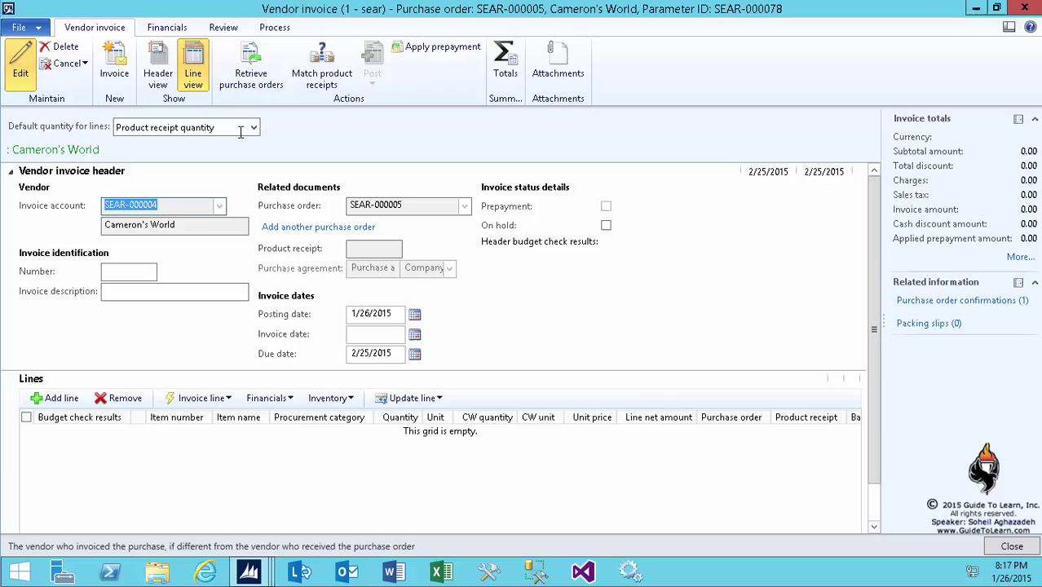
{"action": "left_click", "coordinate": [254, 129]}
{"action": "left_click", "coordinate": [230, 159]}
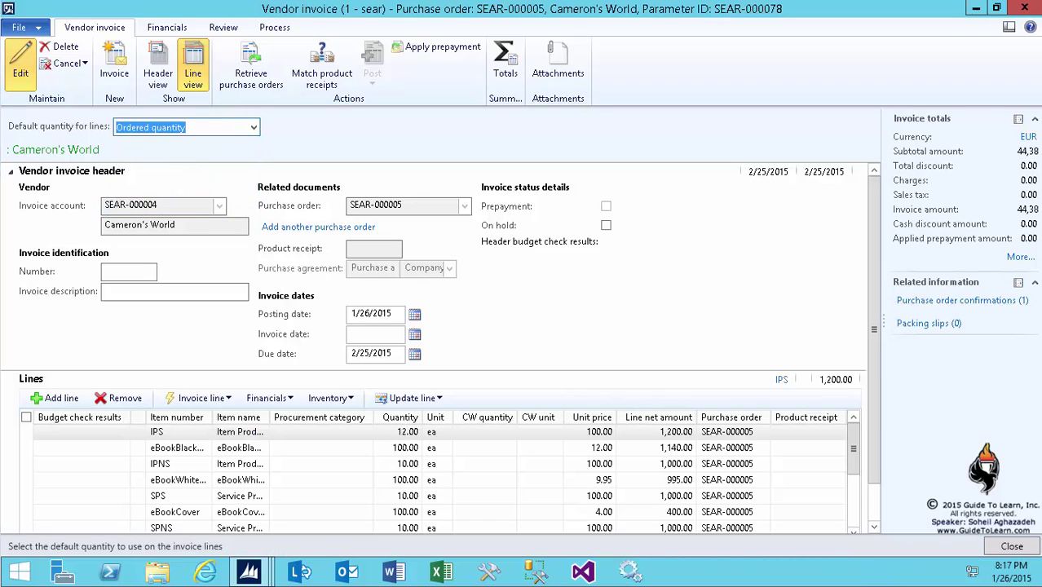
{"action": "left_click", "coordinate": [156, 272]}
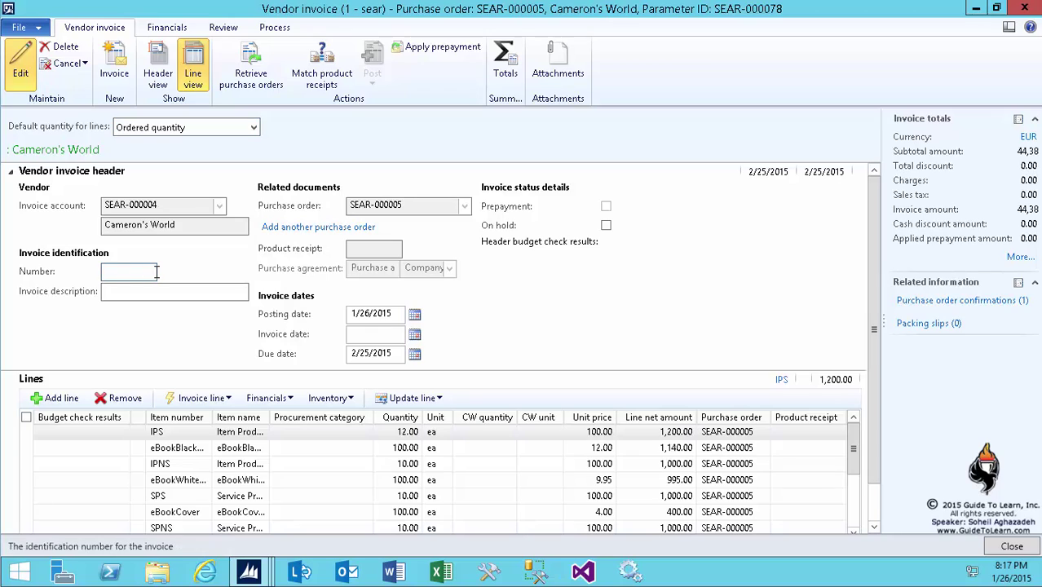
{"action": "type", "text": "Preforma1"}
{"action": "left_click", "coordinate": [15, 29]}
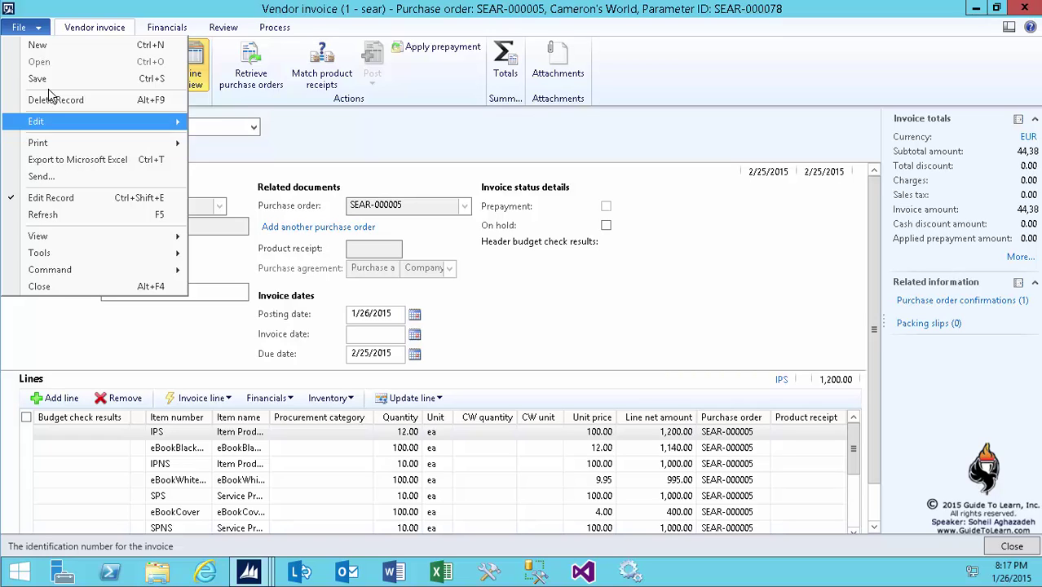
{"action": "key", "text": "Escape"}
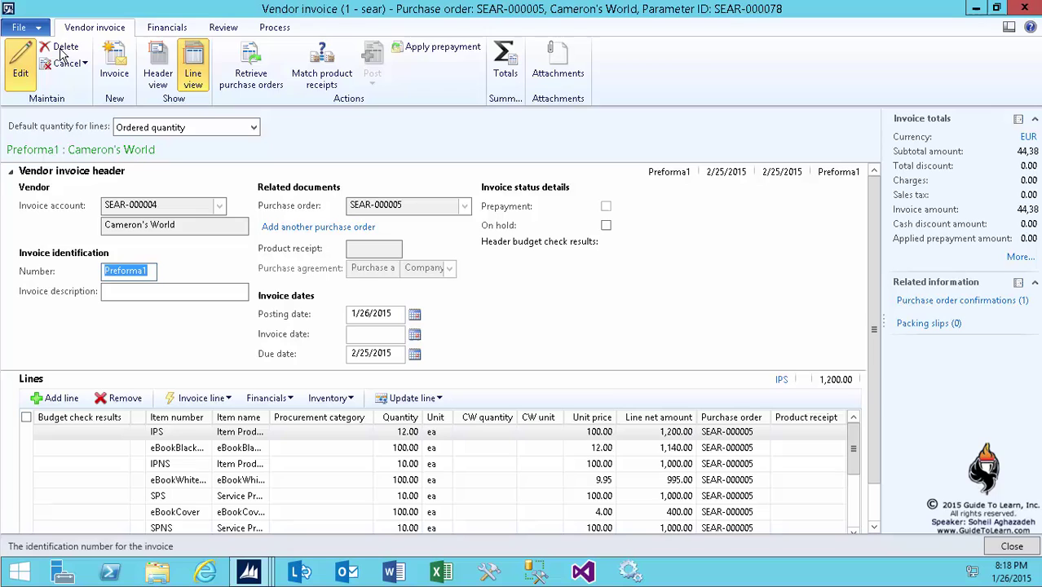
Step: Delete the Preforma1 pro forma invoice and close the vendor invoice form
{"action": "left_click", "coordinate": [64, 49]}
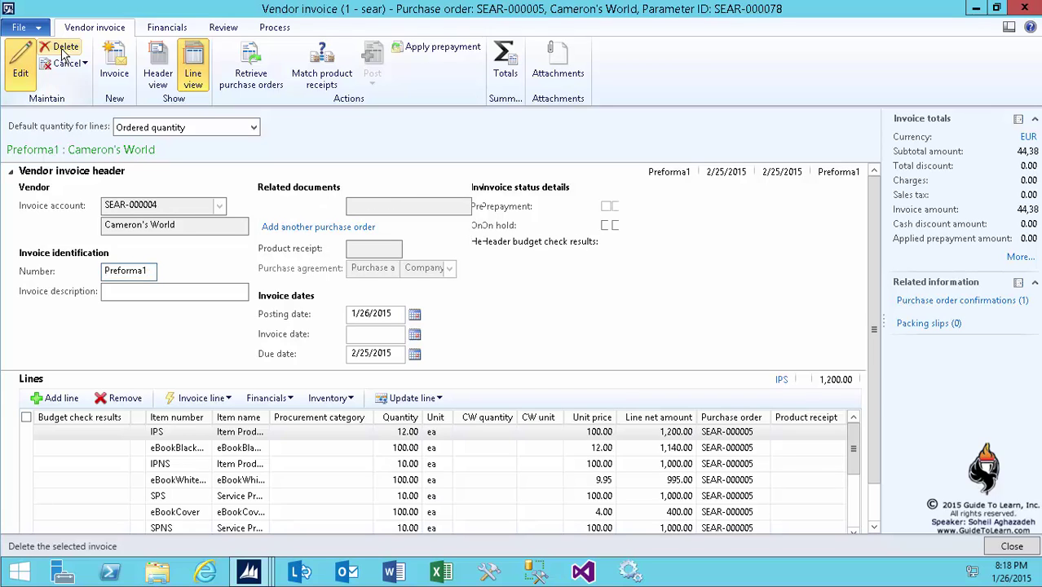
{"action": "left_click", "coordinate": [571, 345]}
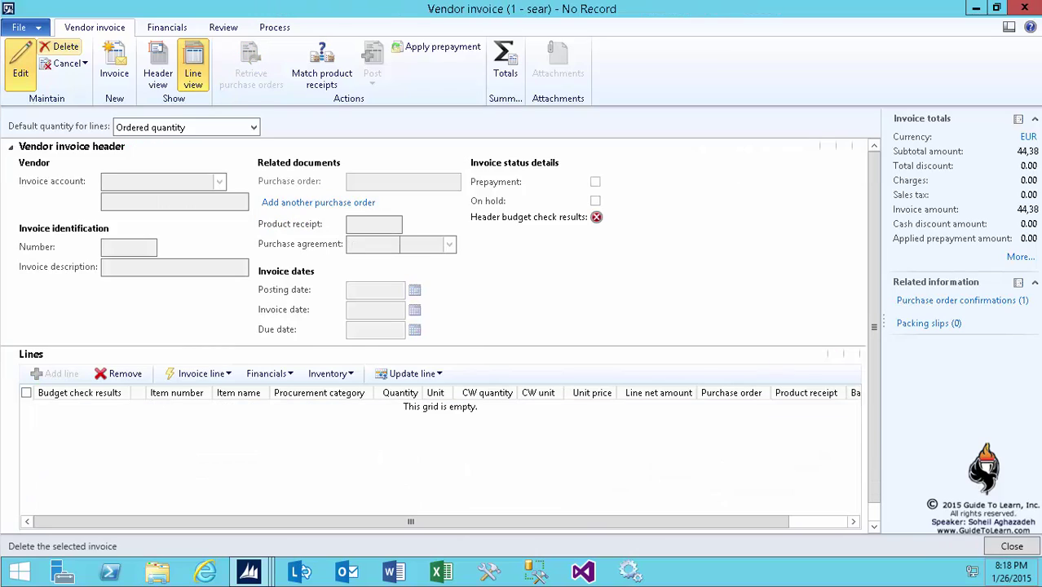
{"action": "left_click", "coordinate": [1002, 547]}
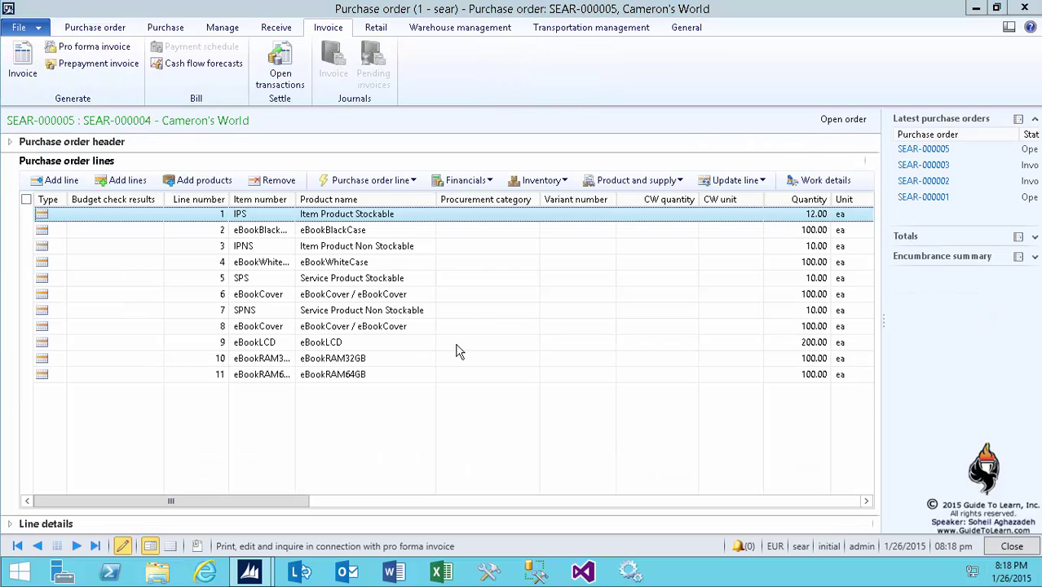
Step: Start a new prepayment vendor invoice for SEAR-000005 totalling 4,438 EUR
{"action": "left_click", "coordinate": [98, 64]}
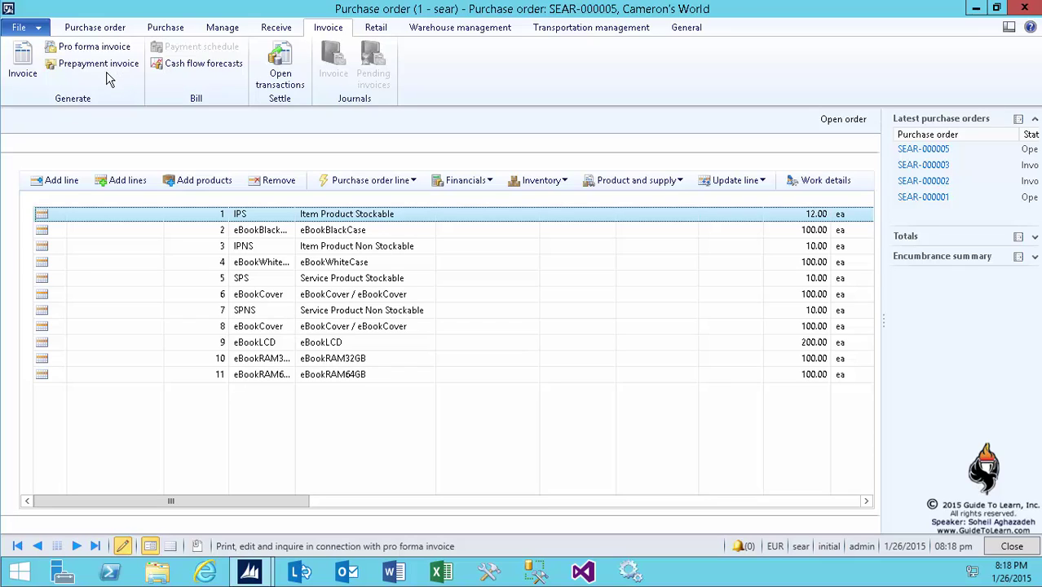
{"action": "left_click", "coordinate": [123, 69]}
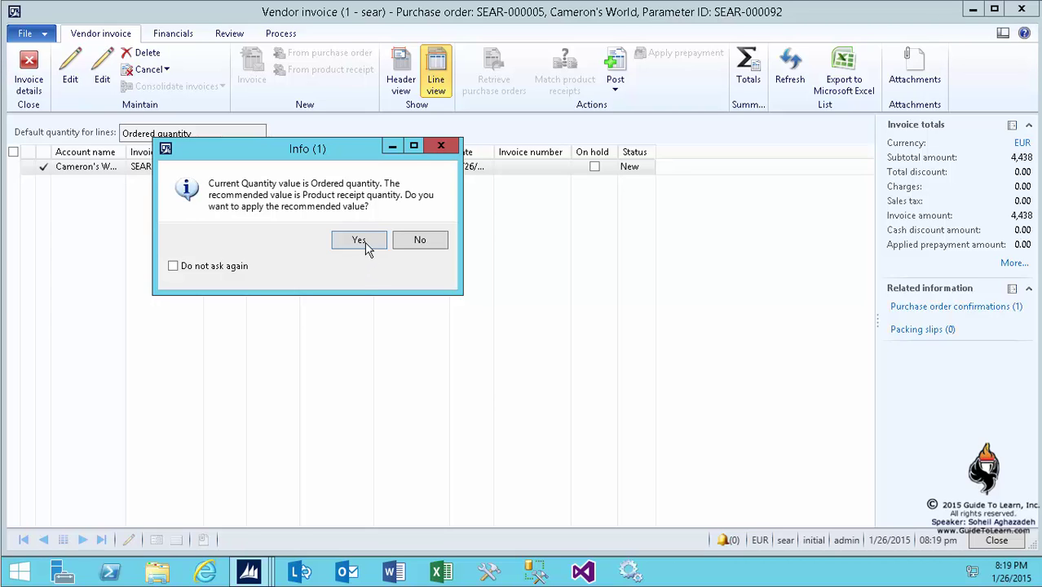
Step: Keep the ordered quantity, number the prepayment invoice Prepay1, and bring up its posting settings
{"action": "left_click", "coordinate": [409, 242]}
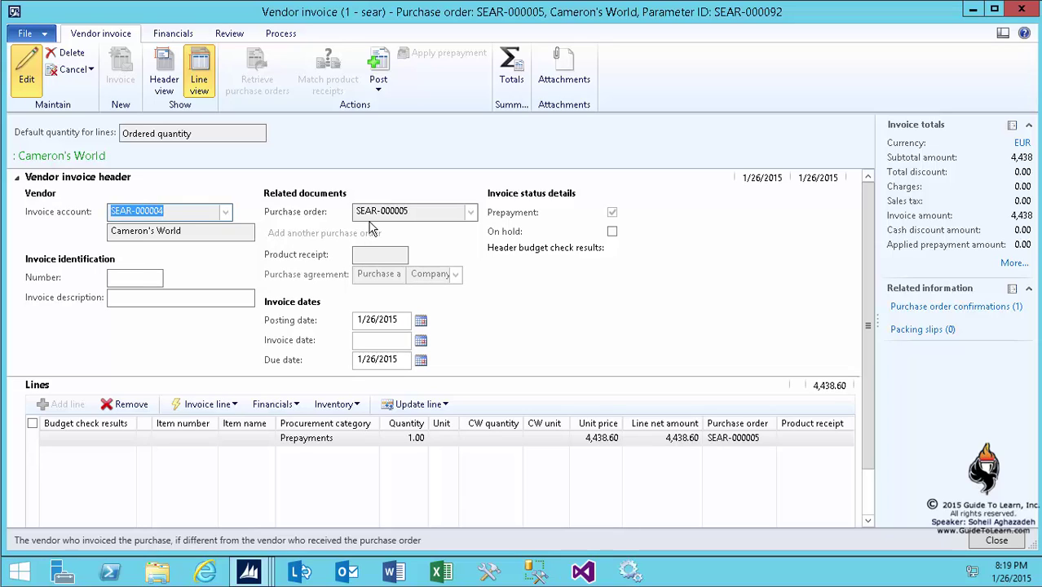
{"action": "left_click", "coordinate": [143, 276]}
{"action": "type", "text": "Prepay1"}
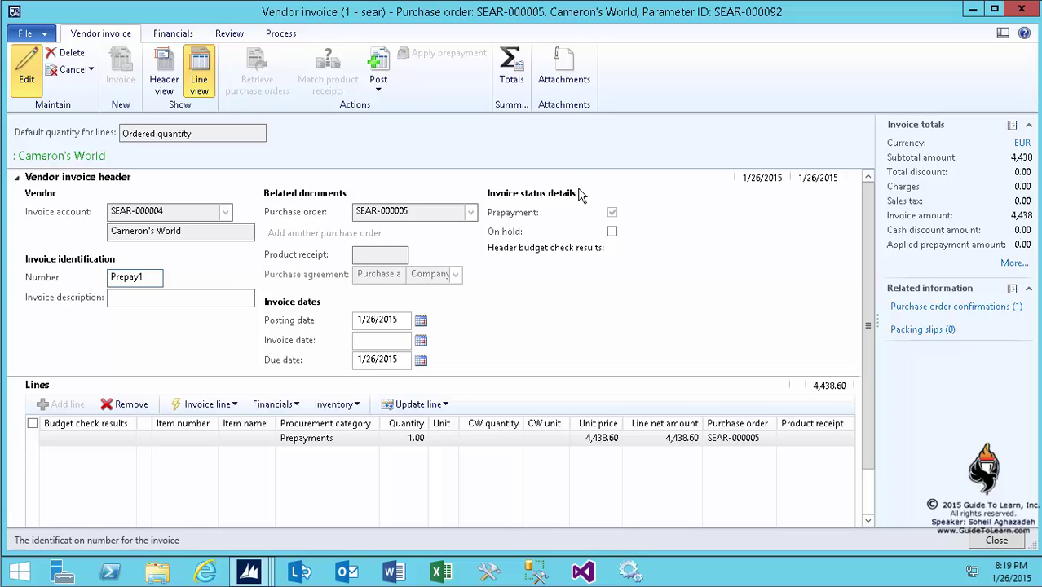
{"action": "left_click", "coordinate": [378, 92]}
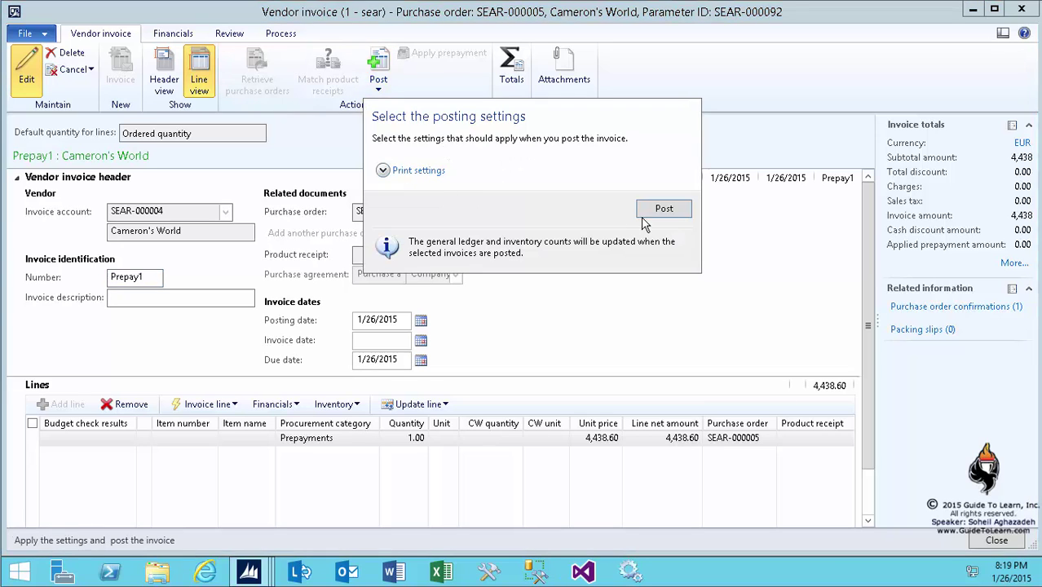
Step: Post Prepay1 and read the error about a distribution missing a valid ledger account
{"action": "left_click", "coordinate": [662, 213]}
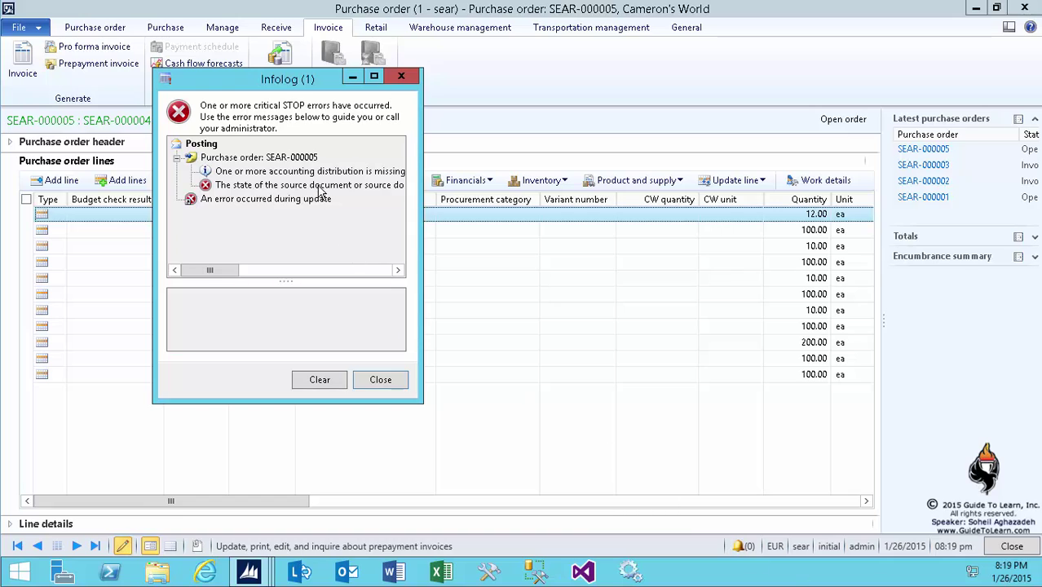
{"action": "left_click", "coordinate": [314, 171]}
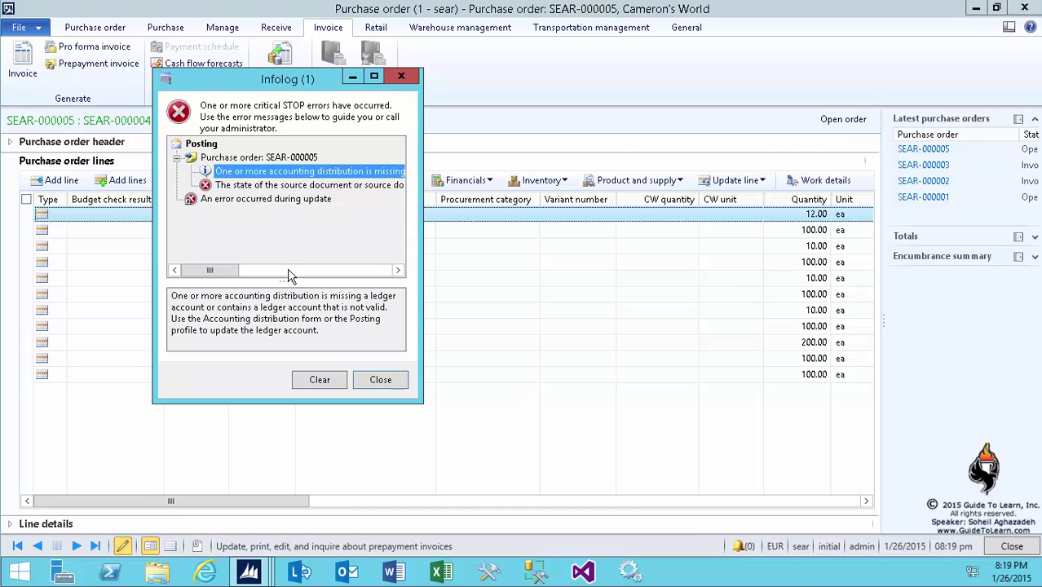